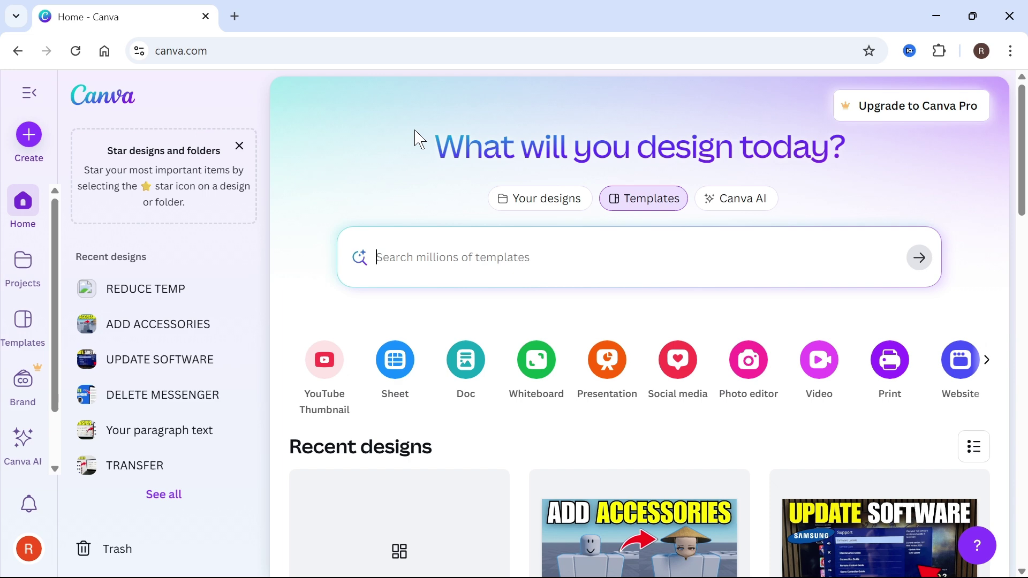
Step: Create a blank YouTube Thumbnail design and show the Uploads panel, cancelling the file picker
left_click(29, 134)
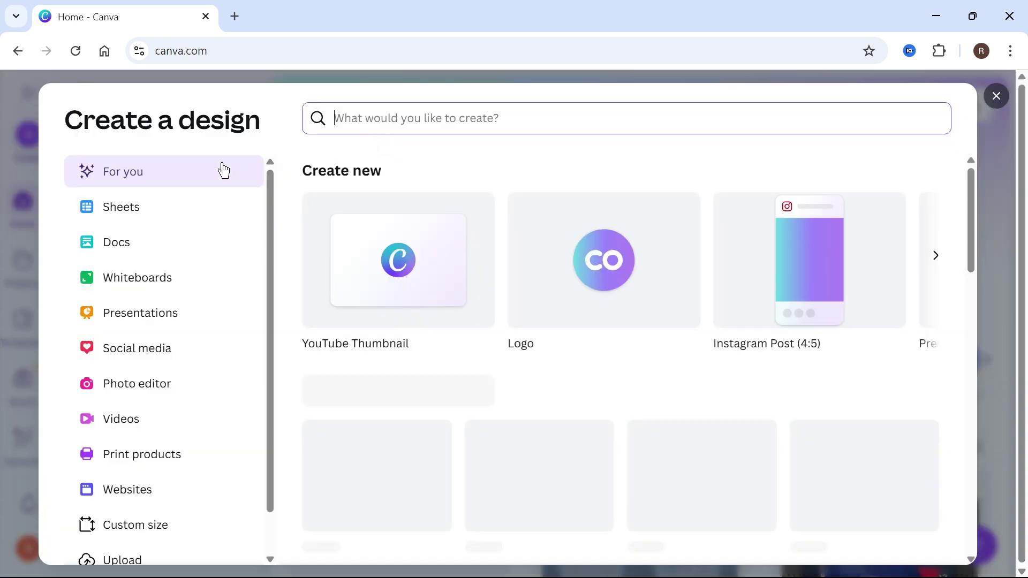
left_click(393, 265)
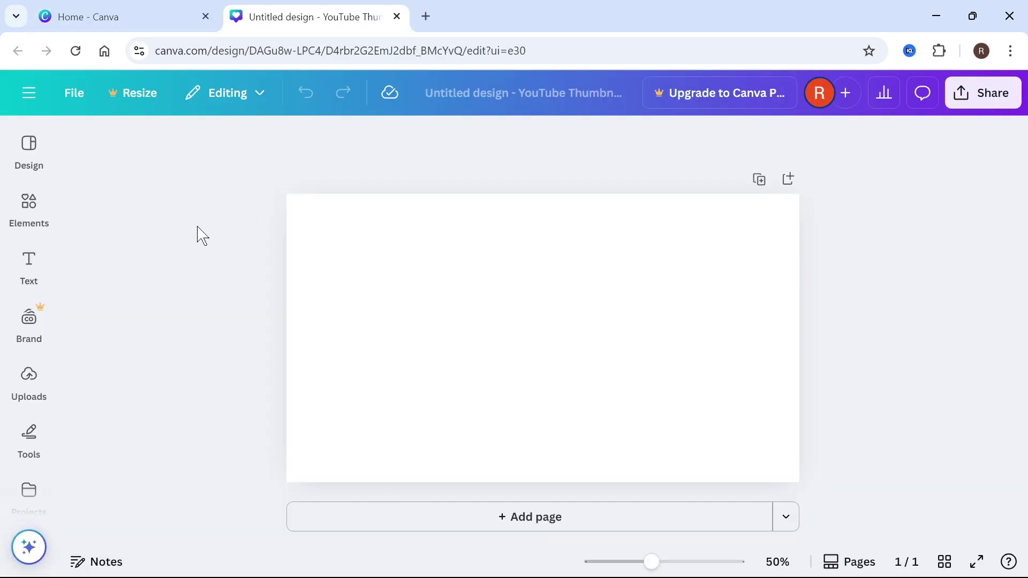
left_click(29, 378)
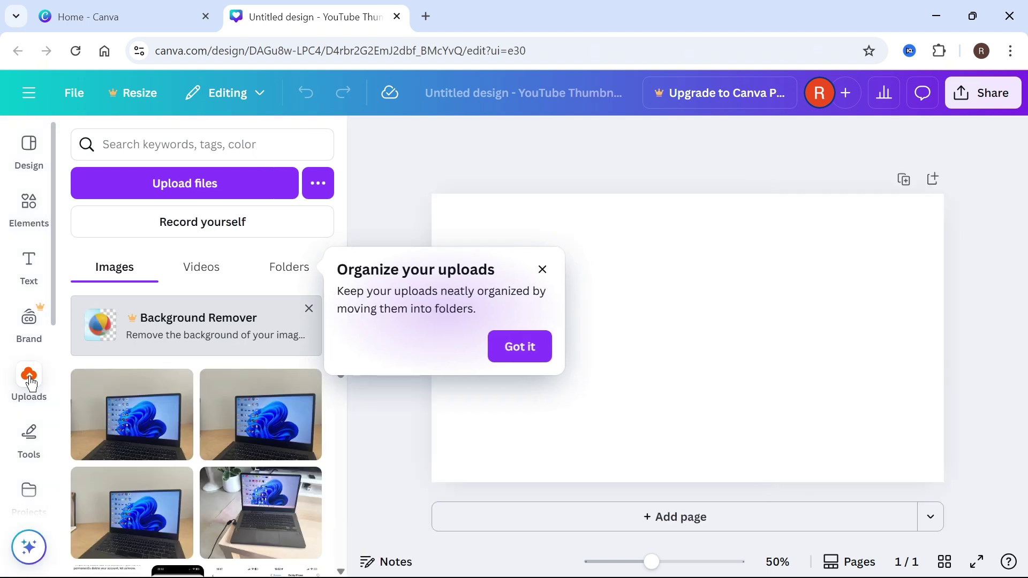
left_click(185, 186)
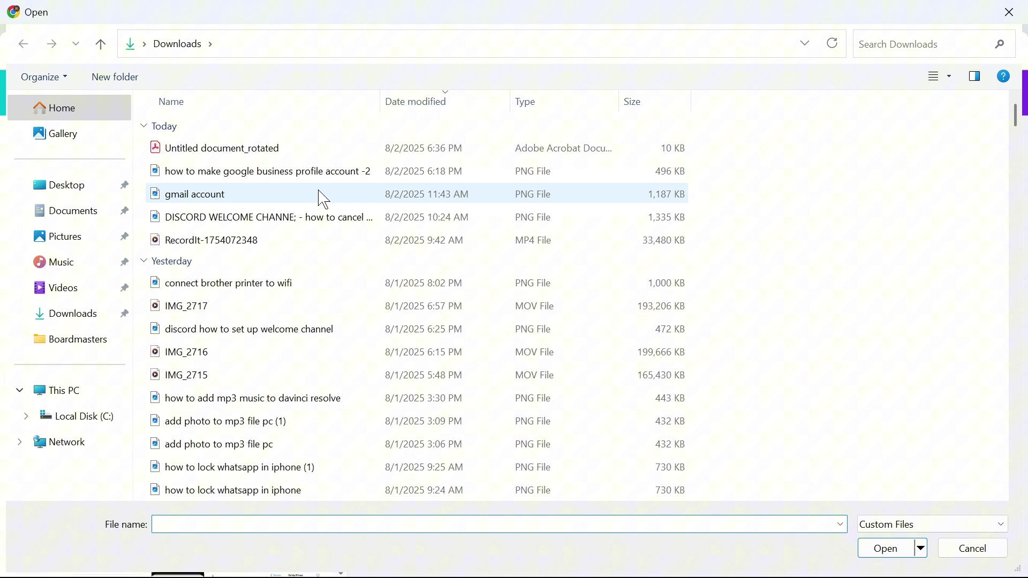
mouse_move(322, 197)
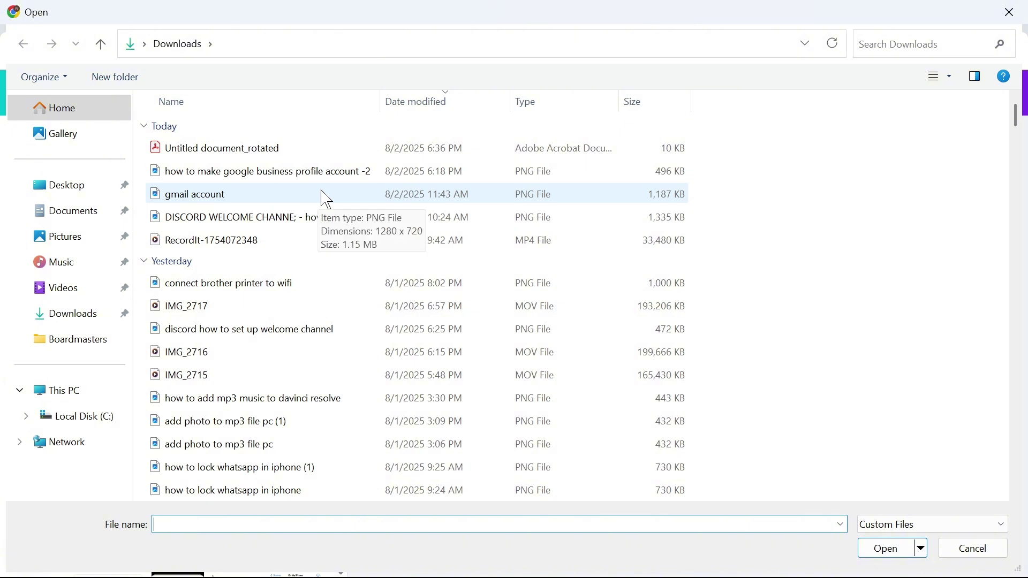
key("Escape")
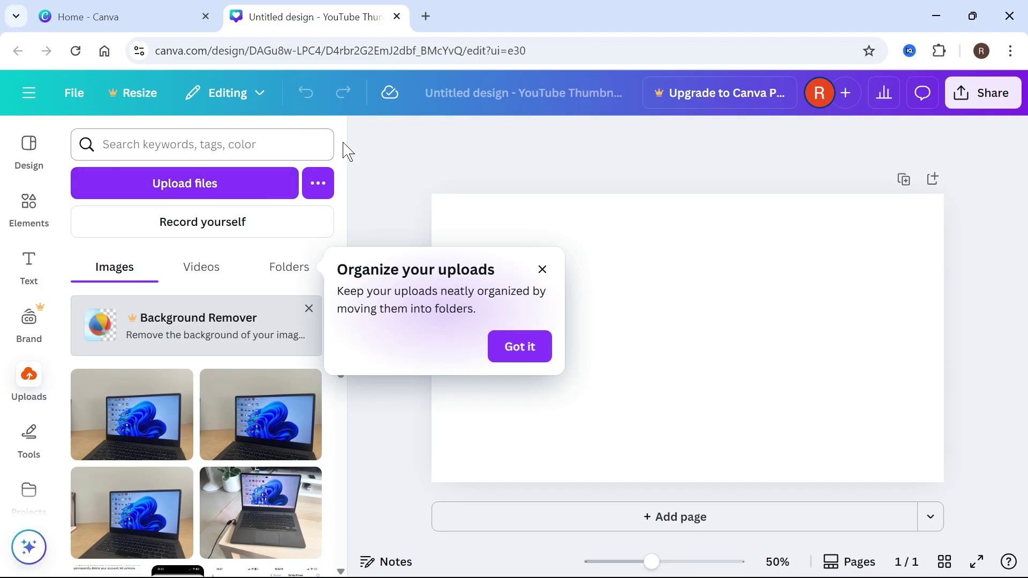
Step: Search Pixabay's music section for 'calm' tracks
left_click(426, 16)
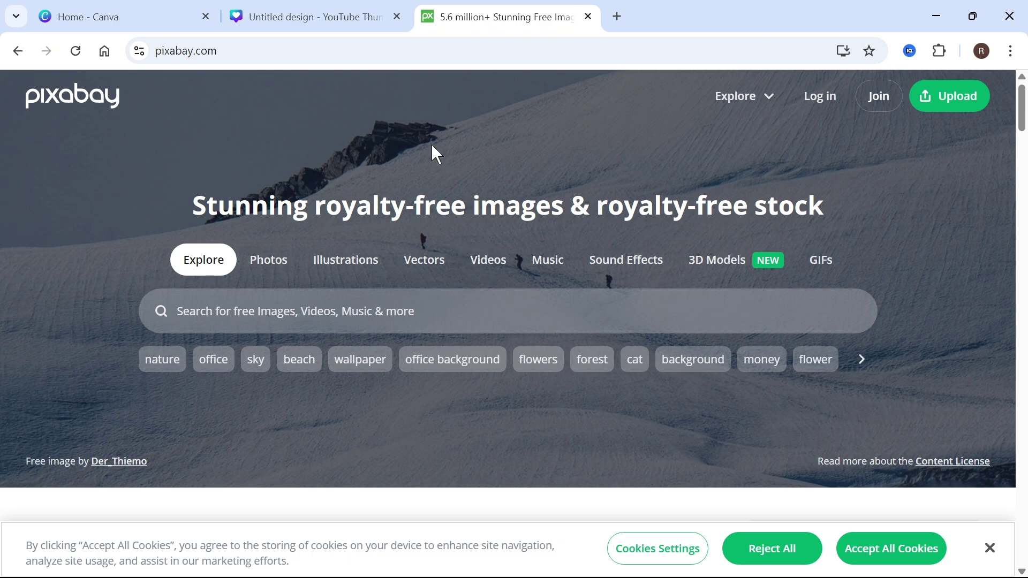
left_click(549, 265)
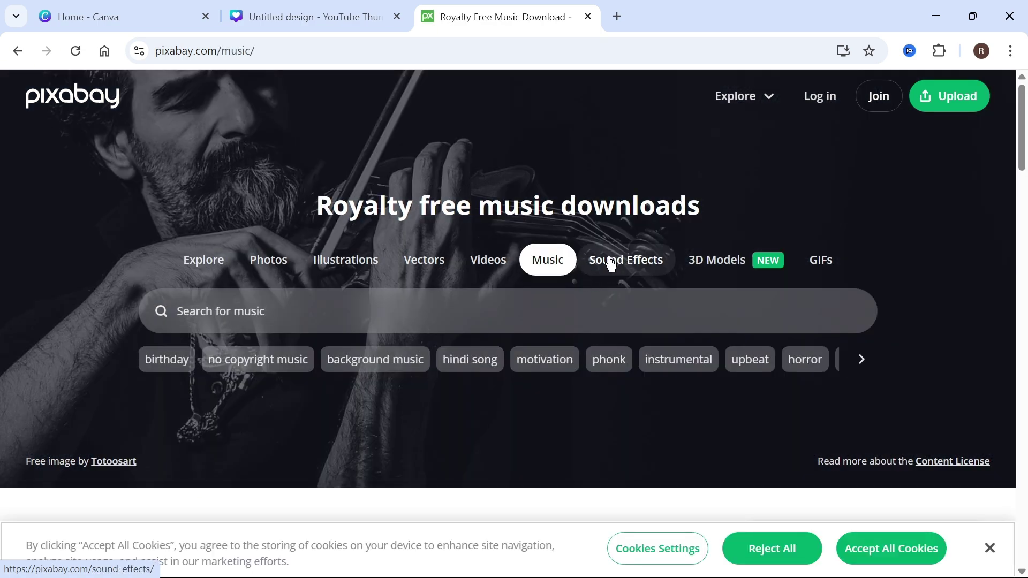
left_click(510, 312)
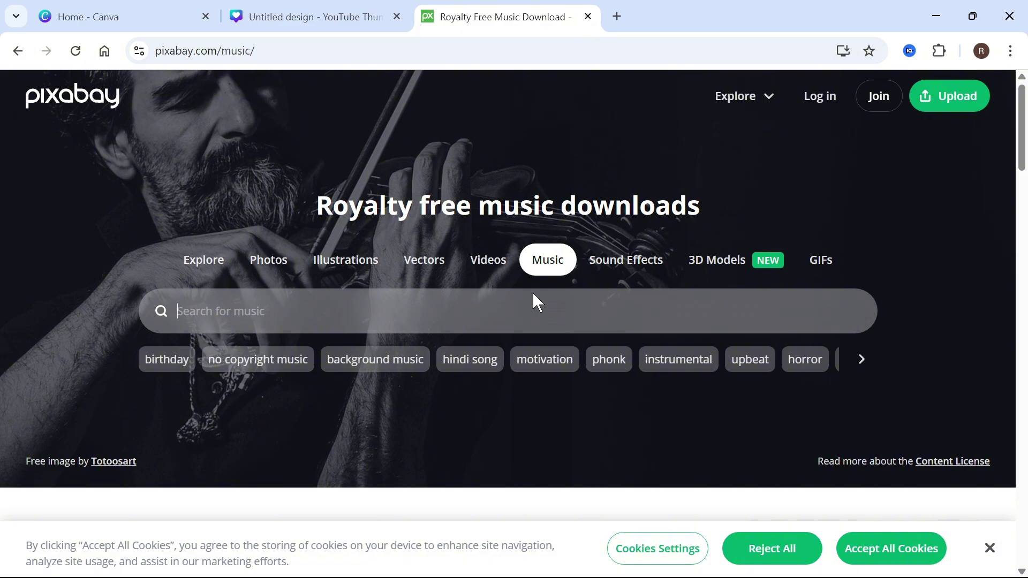
type("calm")
key("Return")
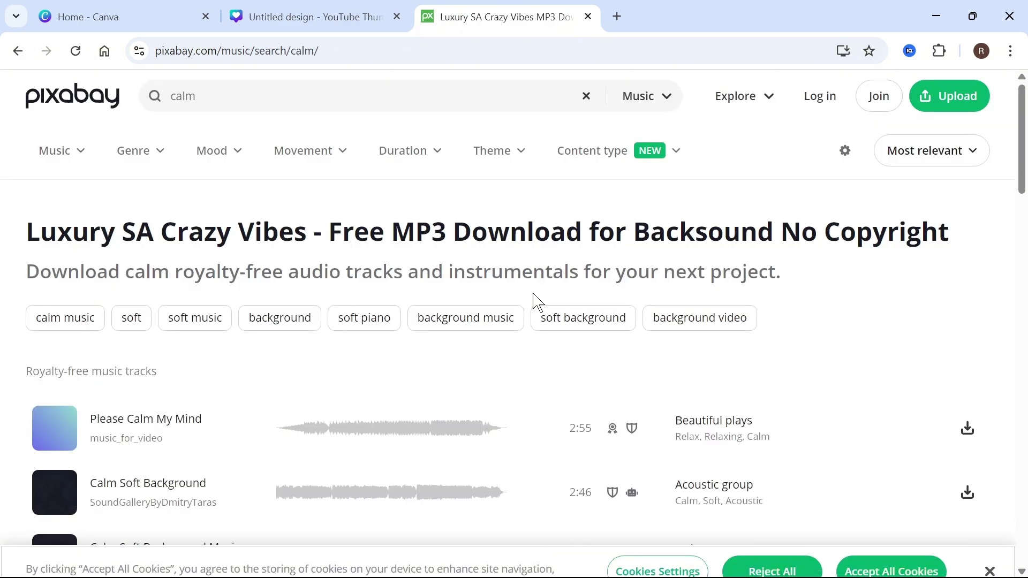
scroll(81, 270, "down", 2)
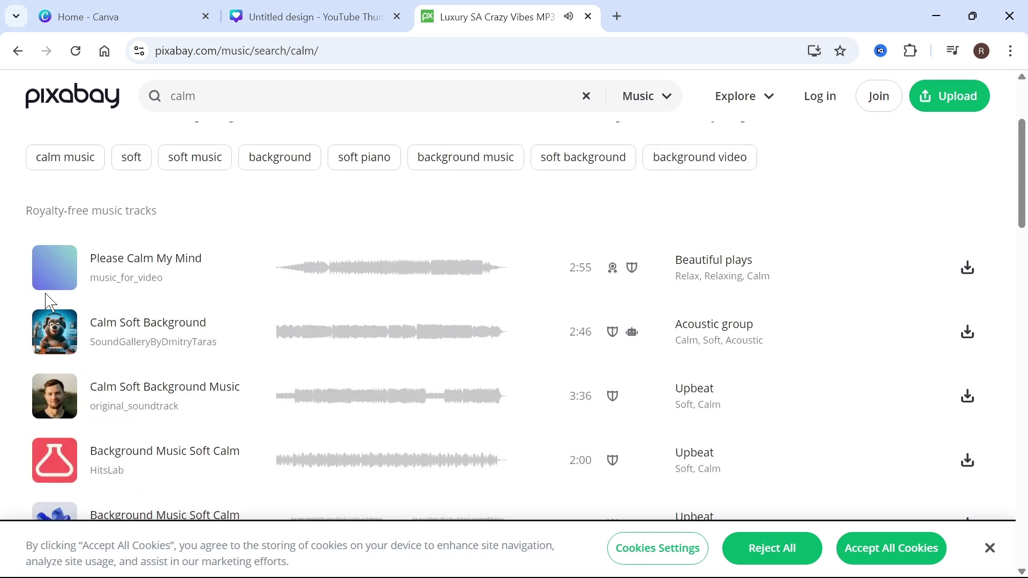
Step: Preview and download 'Please Calm My Mind', then return to the Canva design
left_click(54, 274)
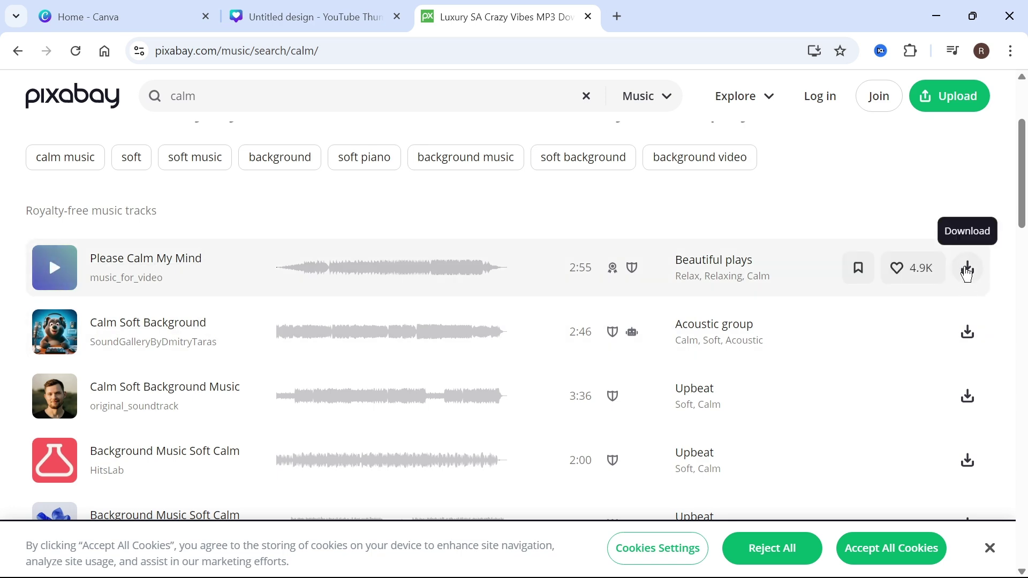
left_click(966, 273)
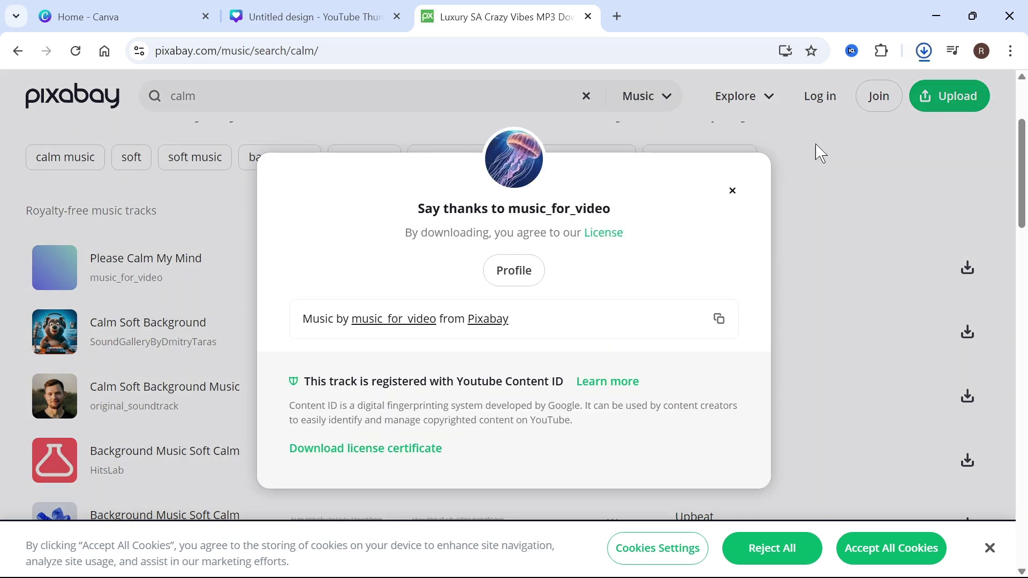
left_click(317, 16)
Step: Upload please-calm-my-mind-125566.mp3 from Downloads into Canva's uploads
left_click(542, 269)
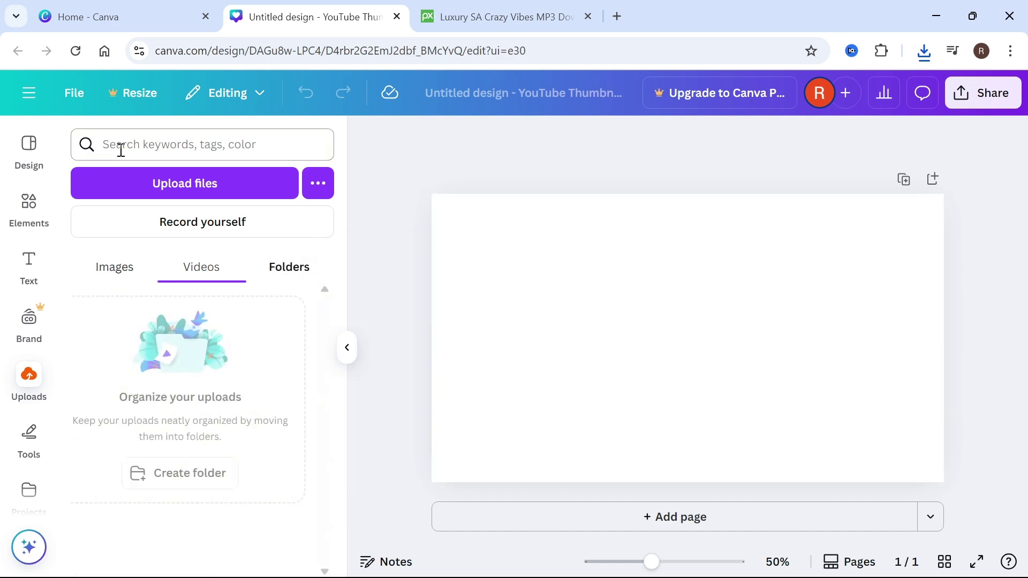
left_click(158, 198)
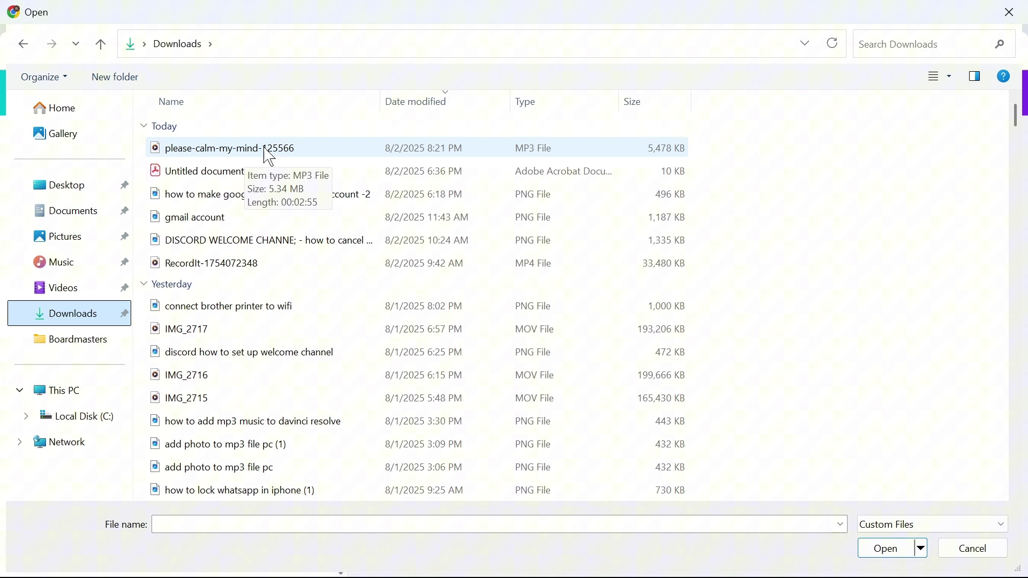
double_click(269, 157)
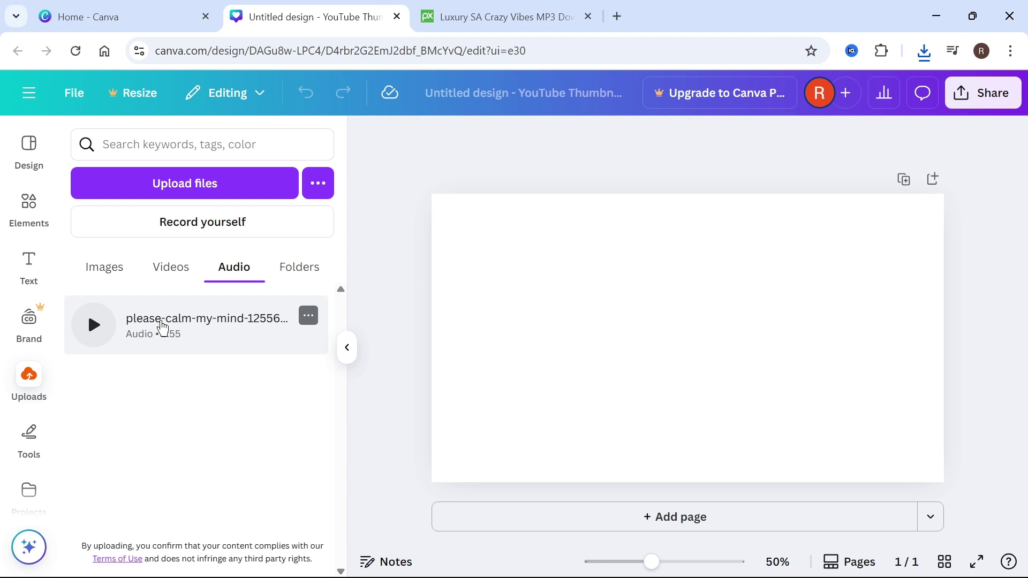
Step: Drag the please-calm-my-mind track onto the timeline and the first uploaded video onto the page
left_click_drag(161, 326, 592, 358)
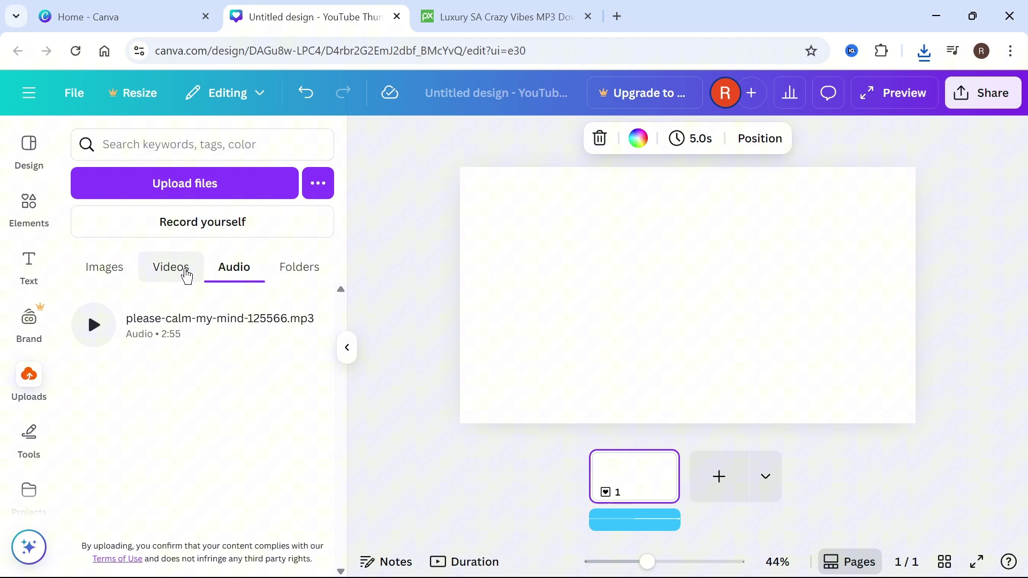
left_click(180, 270)
left_click_drag(167, 339, 617, 471)
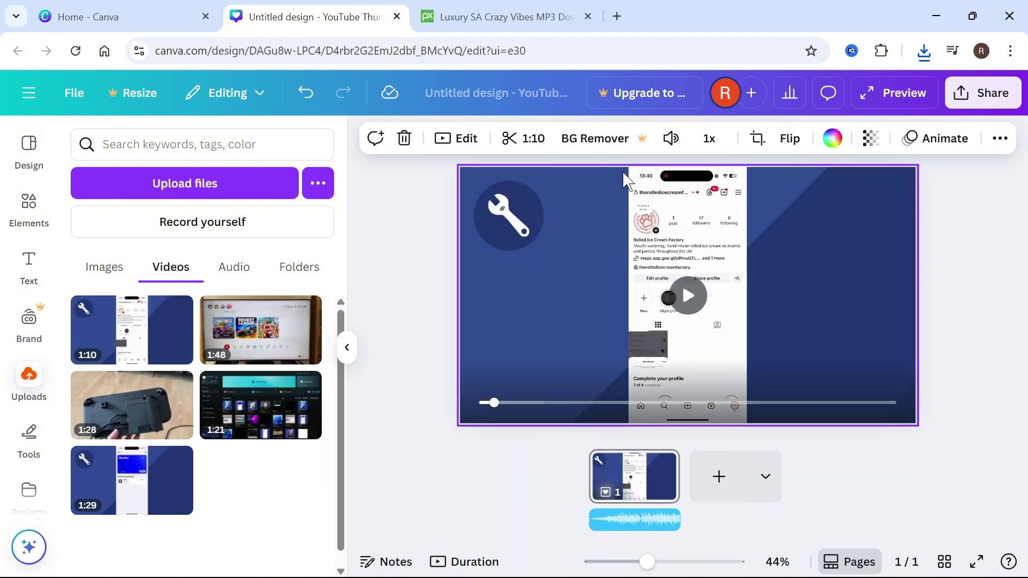
right_click(638, 520)
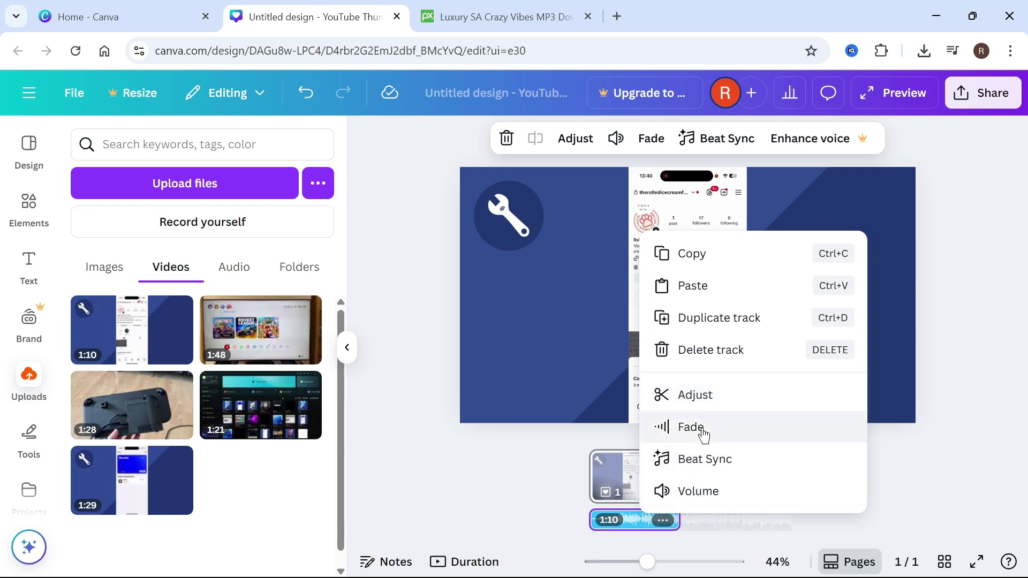
left_click(516, 464)
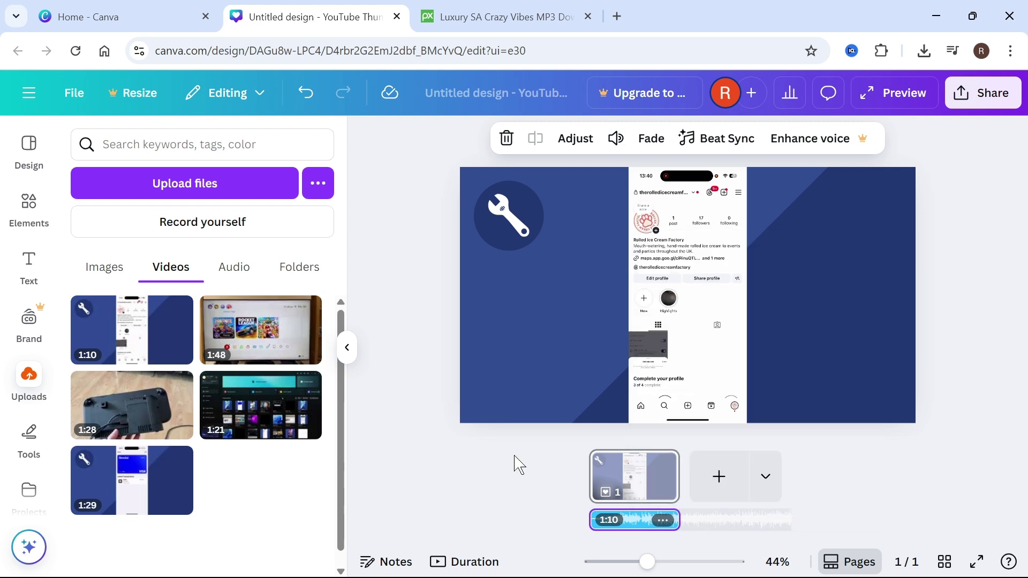